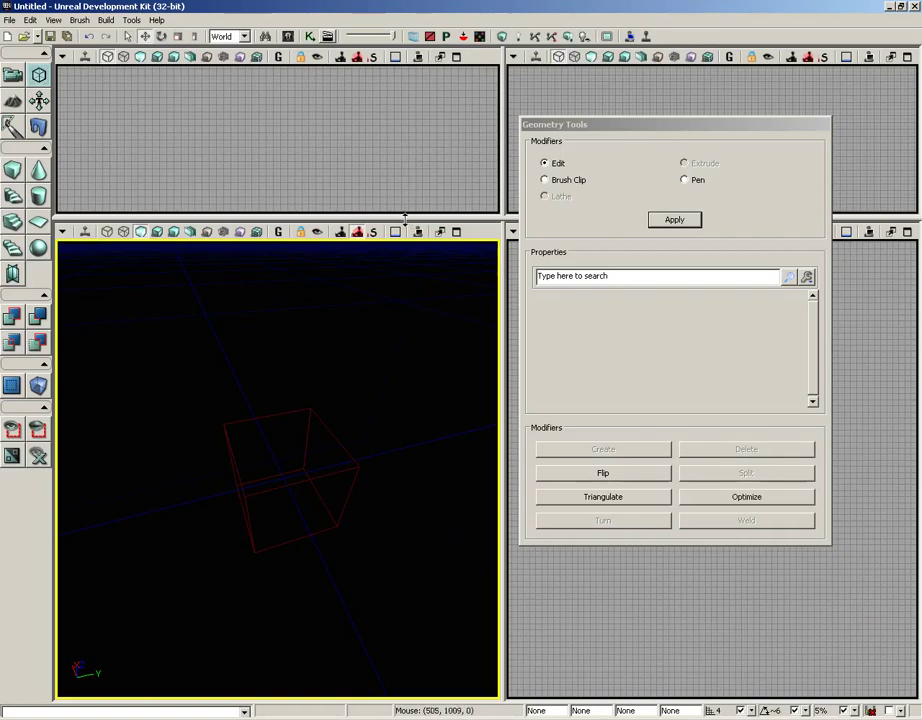
# Enlarge and zoom the Top view, then set Geometry Tools to Pen mode (auto-extrude 256, convex polygons)
pyautogui.moveTo(405, 217); pyautogui.dragTo(393, 562)
pyautogui.moveTo(398, 495); pyautogui.dragTo(449, 346)
pyautogui.scroll(2, 370, 300)
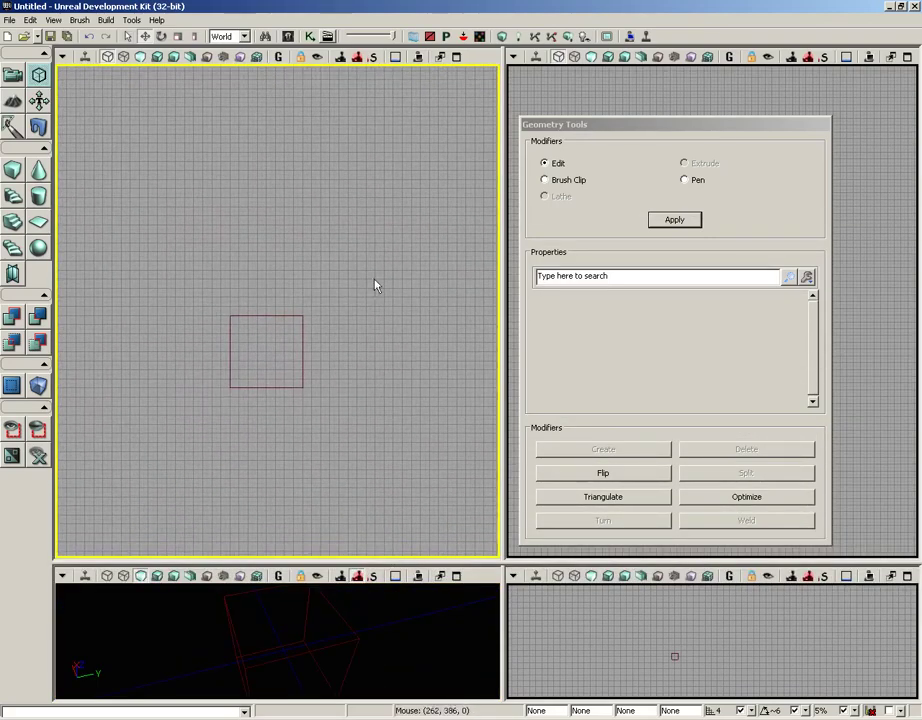
pyautogui.click(685, 181)
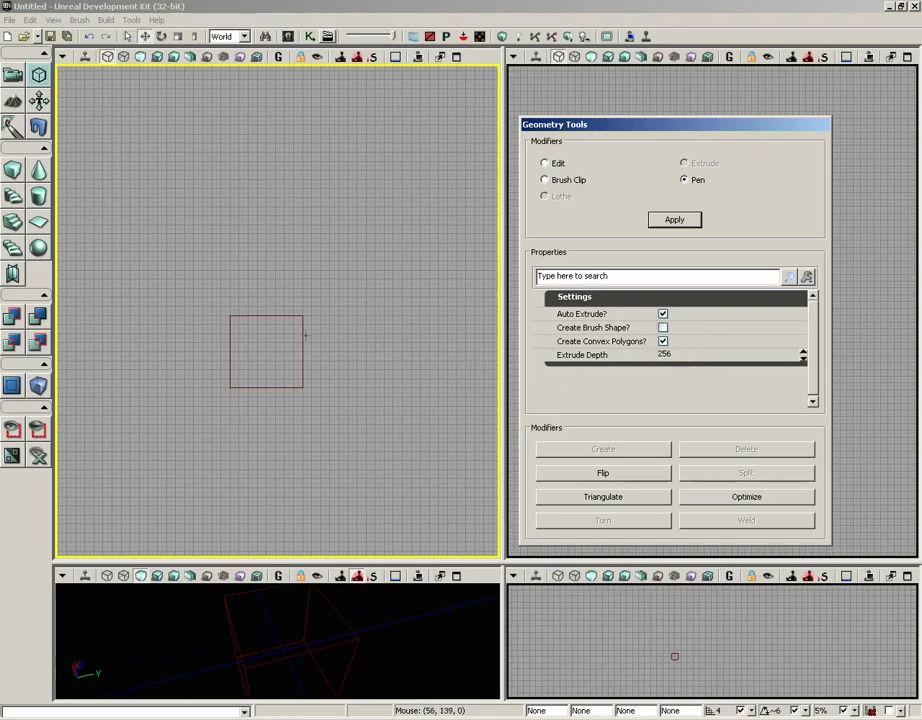
# Pan the Top view off the cube brush and change the grid snap size from 4 to 32
pyautogui.moveTo(333, 331)
pyautogui.mouseDown()
pyautogui.moveTo(278, 352)
pyautogui.moveTo(267, 372)
pyautogui.moveTo(288, 428)
pyautogui.moveTo(272, 467)
pyautogui.moveTo(286, 411)
pyautogui.mouseUp()
pyautogui.click(221, 413)
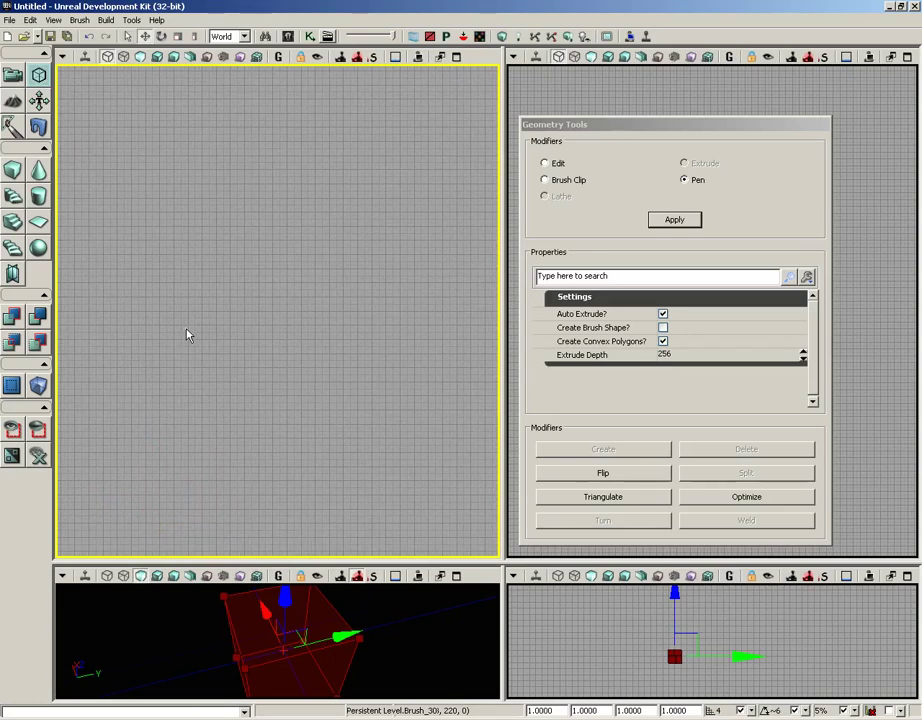
pyautogui.click(751, 711)
pyautogui.click(760, 647)
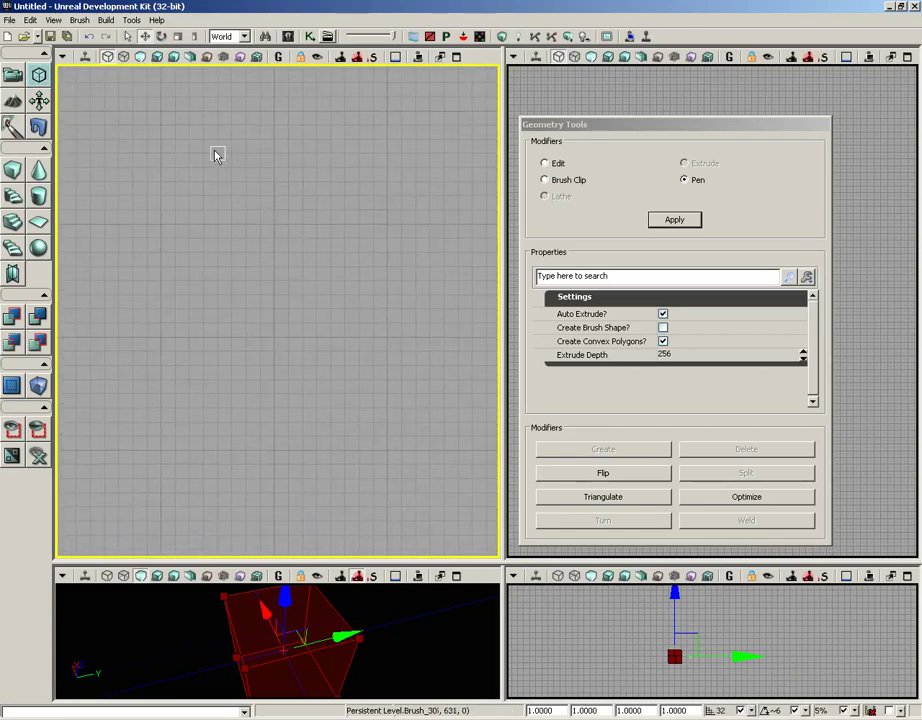
# Trace a nine-point notched outline with the pen and close it into a convex-split extruded brush
pyautogui.press('space')
pyautogui.press('space')
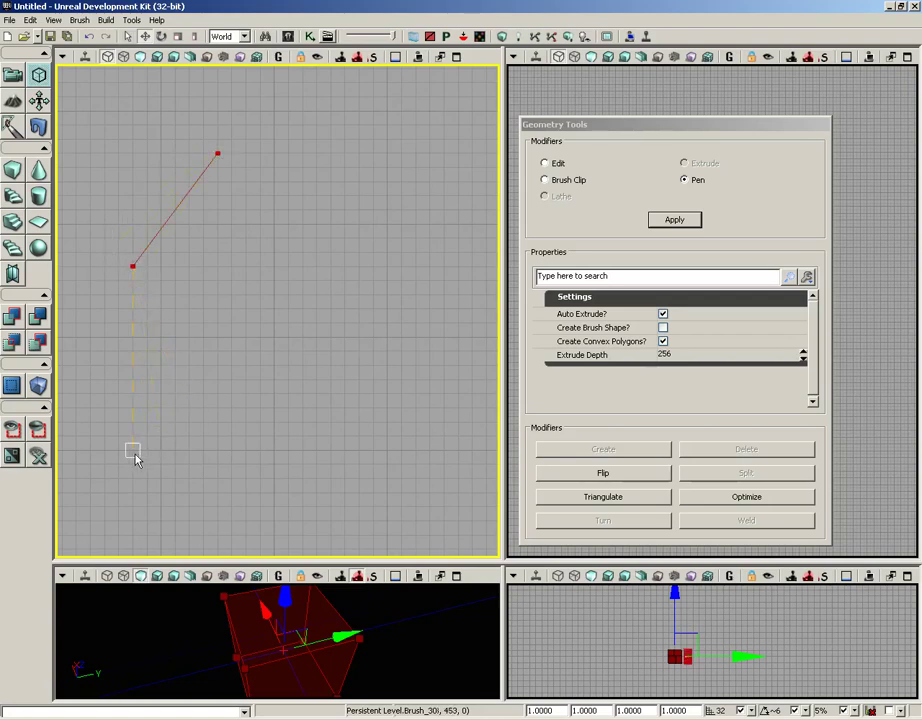
pyautogui.press('space')
pyautogui.press('space')
pyautogui.press('space')
pyautogui.press('space')
pyautogui.press('space')
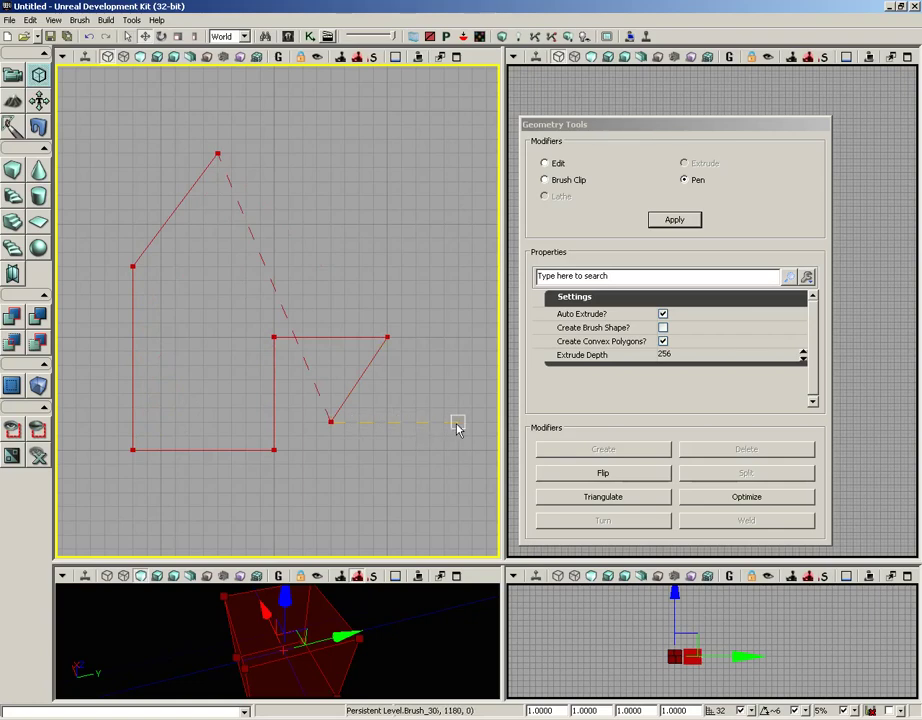
pyautogui.press('space')
pyautogui.press('space')
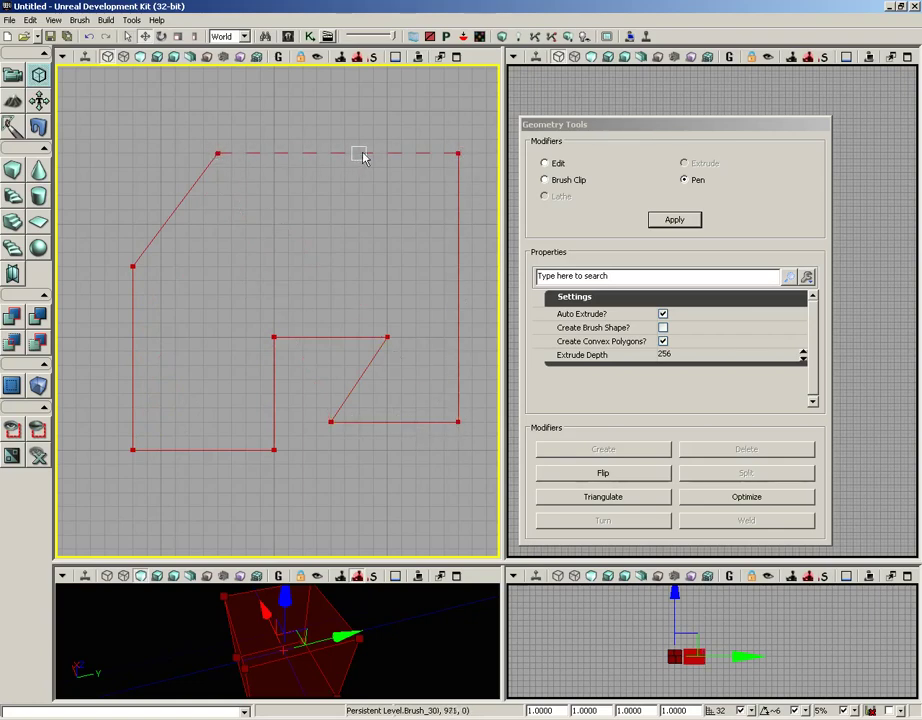
pyautogui.press('Return')
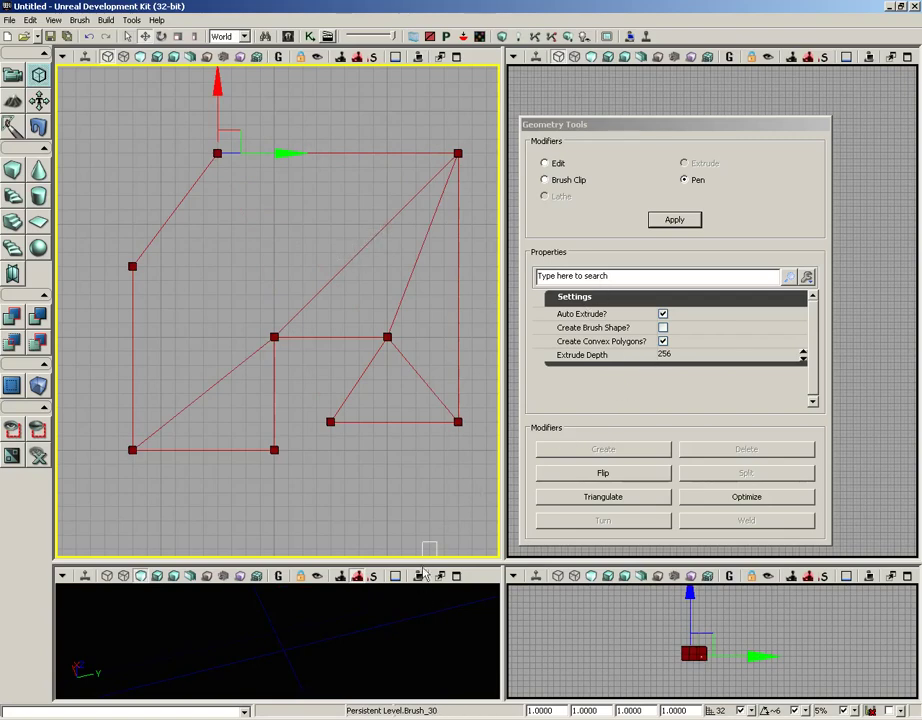
# In an enlarged Perspective view, orbit the 256-deep notched brush and select its triangular and upper faces
pyautogui.moveTo(424, 563); pyautogui.dragTo(428, 185)
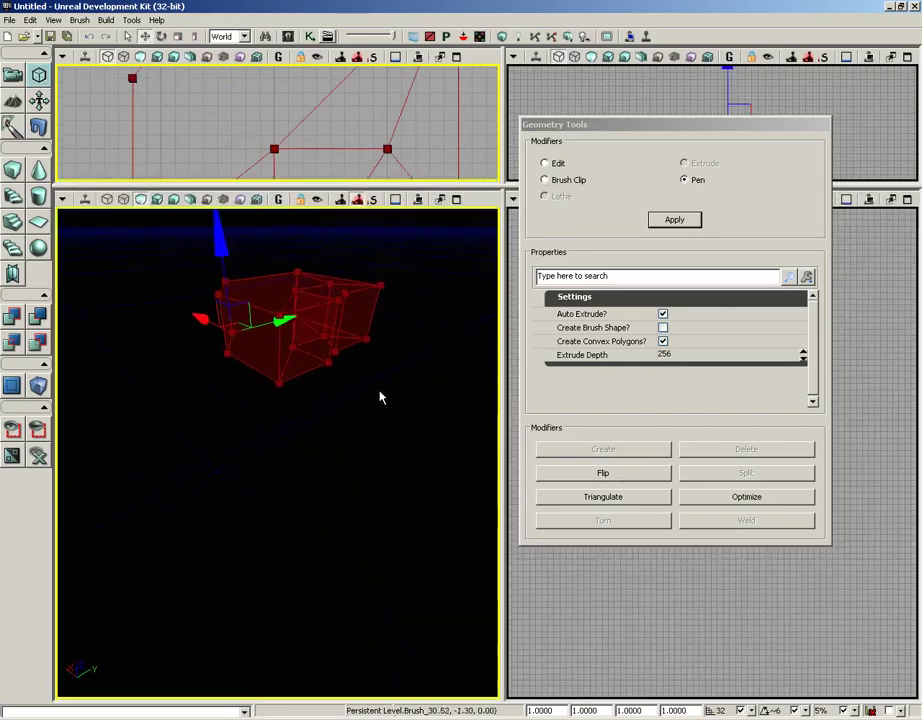
pyautogui.moveTo(380, 389)
pyautogui.mouseDown()
pyautogui.moveTo(381, 257)
pyautogui.moveTo(360, 212)
pyautogui.moveTo(422, 212)
pyautogui.moveTo(321, 228)
pyautogui.moveTo(432, 230)
pyautogui.moveTo(377, 208)
pyautogui.moveTo(471, 212)
pyautogui.moveTo(321, 212)
pyautogui.moveTo(272, 233)
pyautogui.mouseUp()
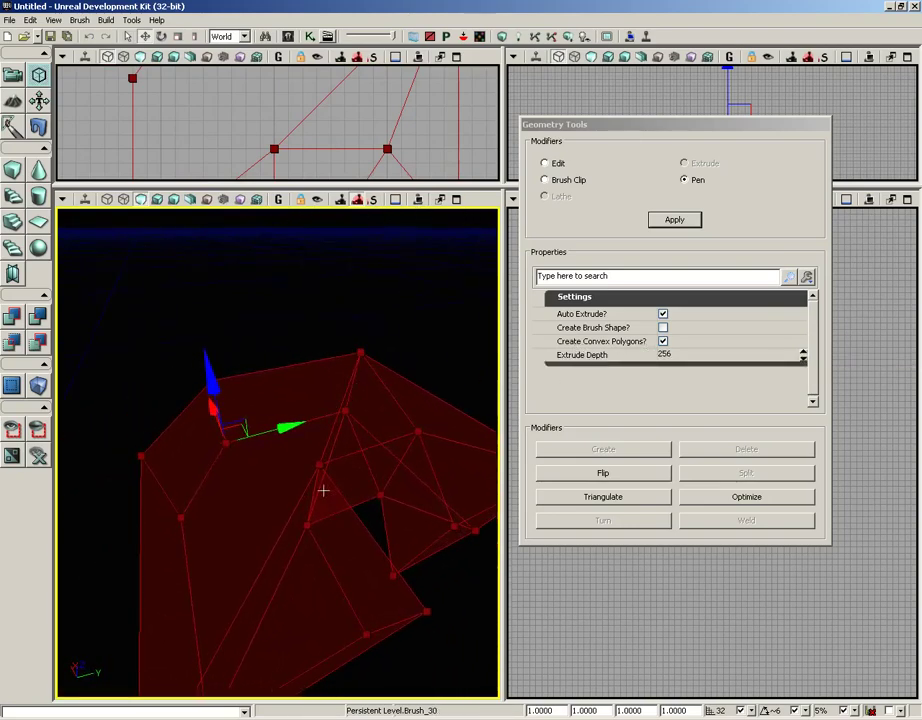
pyautogui.moveTo(418, 428)
pyautogui.mouseDown()
pyautogui.moveTo(455, 430)
pyautogui.moveTo(342, 437)
pyautogui.moveTo(364, 411)
pyautogui.moveTo(326, 382)
pyautogui.mouseUp()
pyautogui.click(305, 360)
pyautogui.click(233, 309)
pyautogui.click(240, 363)
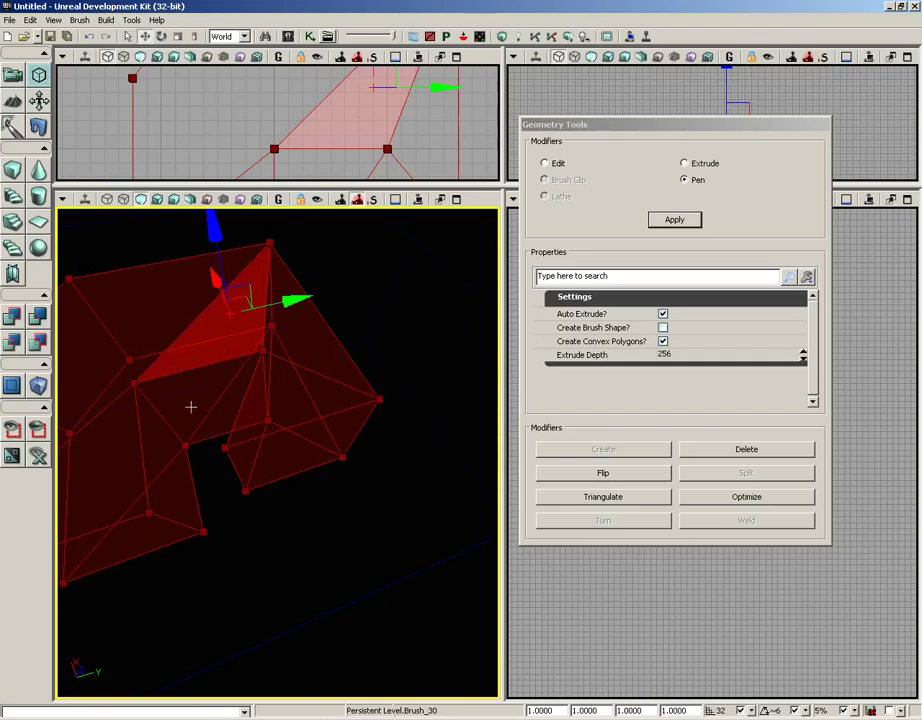
pyautogui.moveTo(190, 406)
pyautogui.mouseDown()
pyautogui.moveTo(74, 333)
pyautogui.moveTo(68, 341)
pyautogui.moveTo(190, 406)
pyautogui.moveTo(171, 374)
pyautogui.mouseUp()
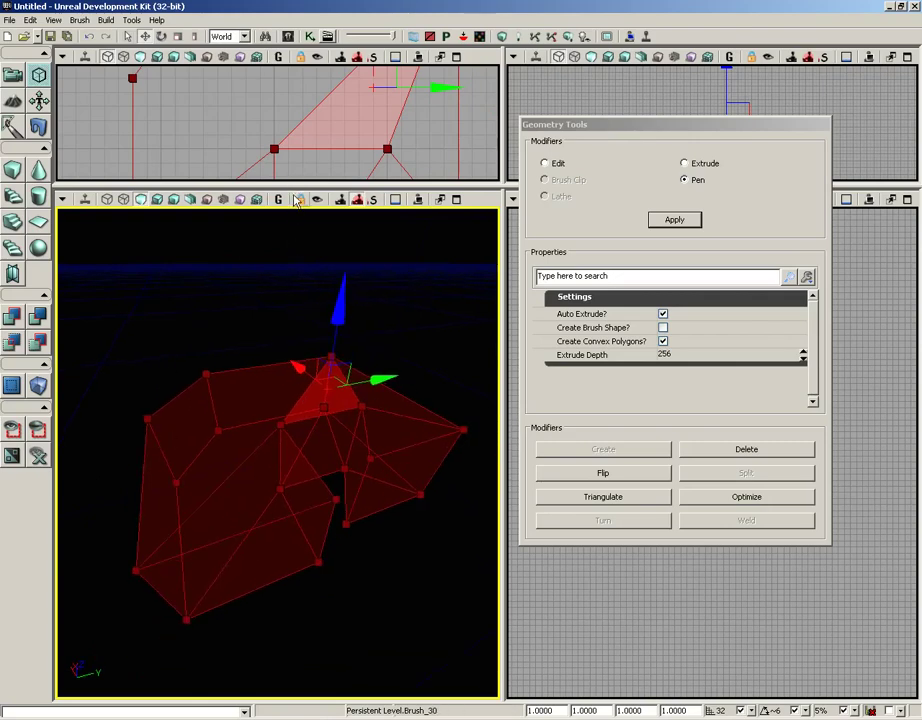
# Set the pen Extrude Depth to 512 and pan the enlarged Top view to empty space
pyautogui.moveTo(298, 189); pyautogui.dragTo(308, 555)
pyautogui.click(664, 354)
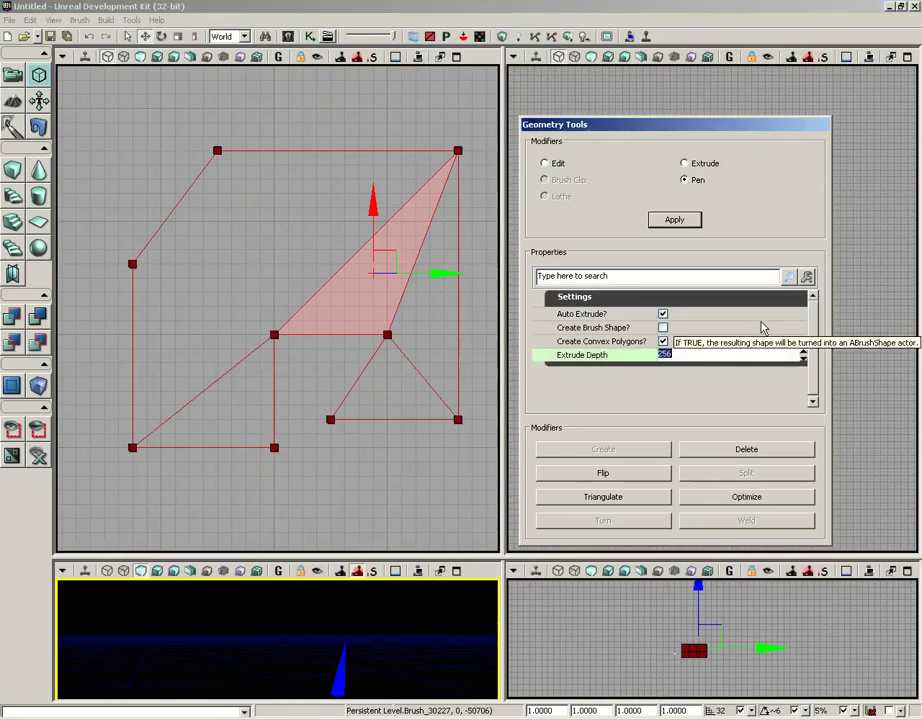
pyautogui.write('512')
pyautogui.moveTo(396, 474); pyautogui.dragTo(97, 477, button='right')
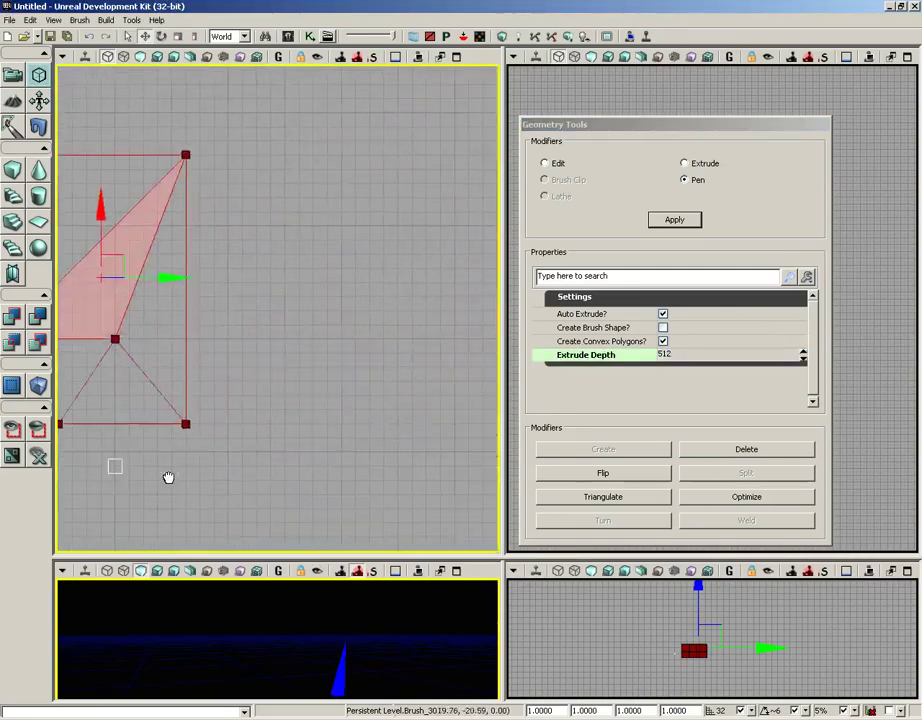
pyautogui.press('Return')
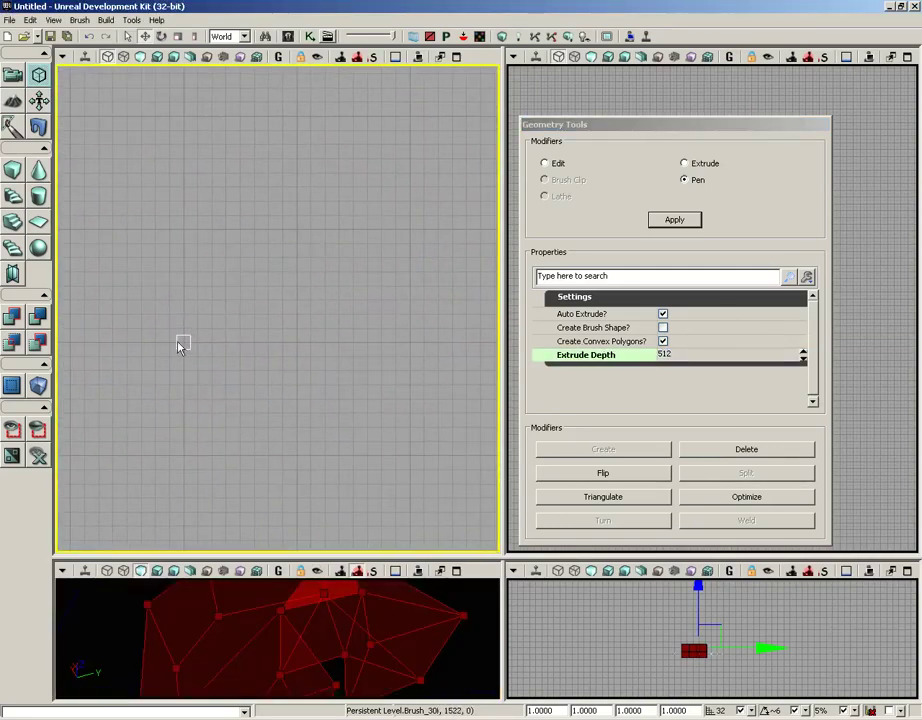
# Place four trapezoid vertices and close the outline at the first point to build the brush
pyautogui.press('space')
pyautogui.press('space')
pyautogui.press('space')
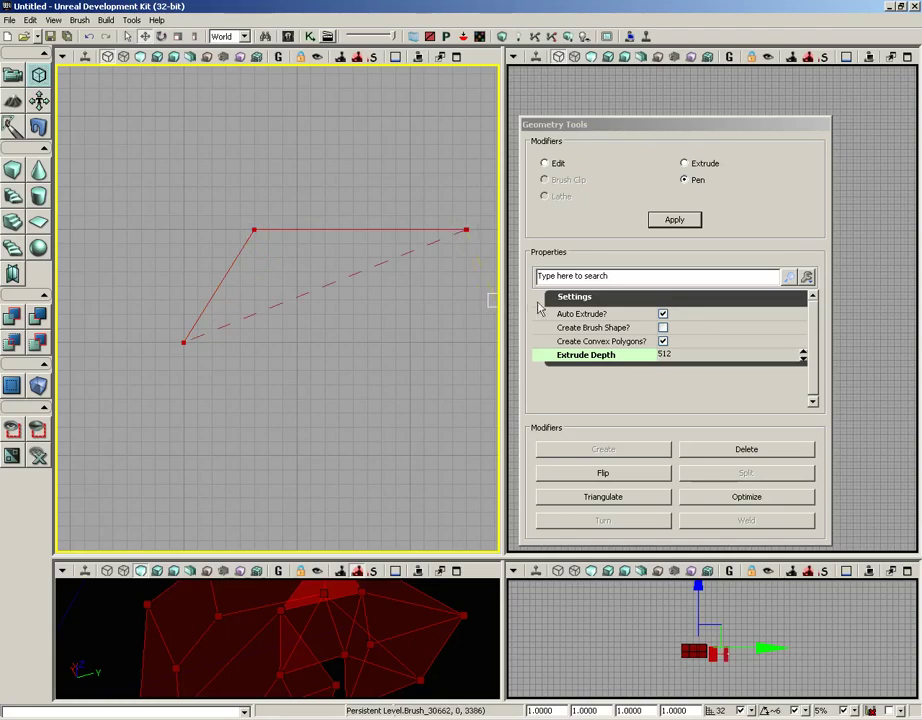
pyautogui.moveTo(490, 313); pyautogui.dragTo(381, 315, button='right')
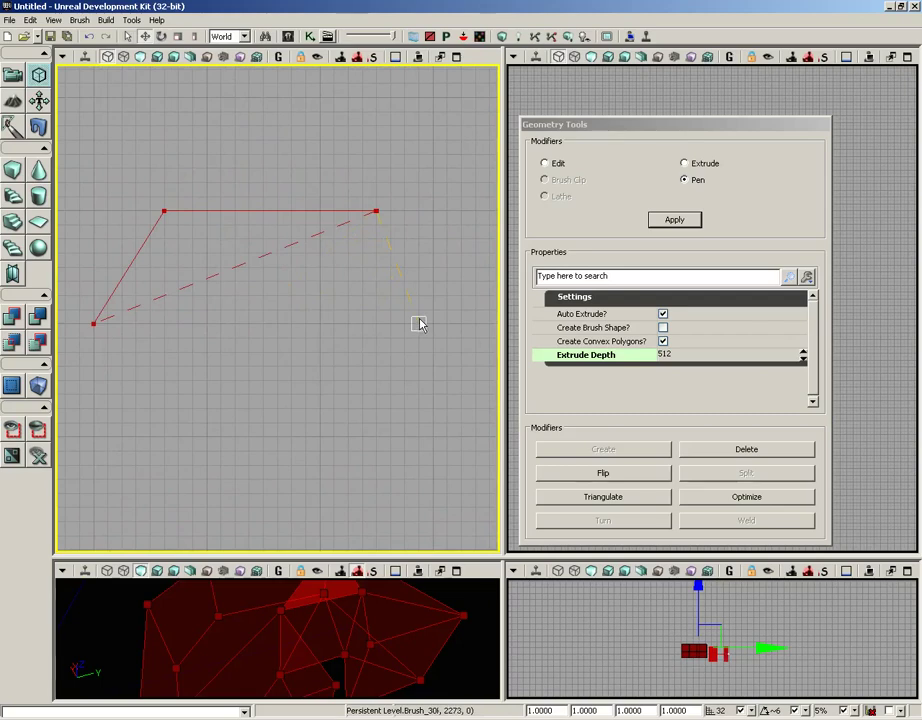
pyautogui.click(419, 323)
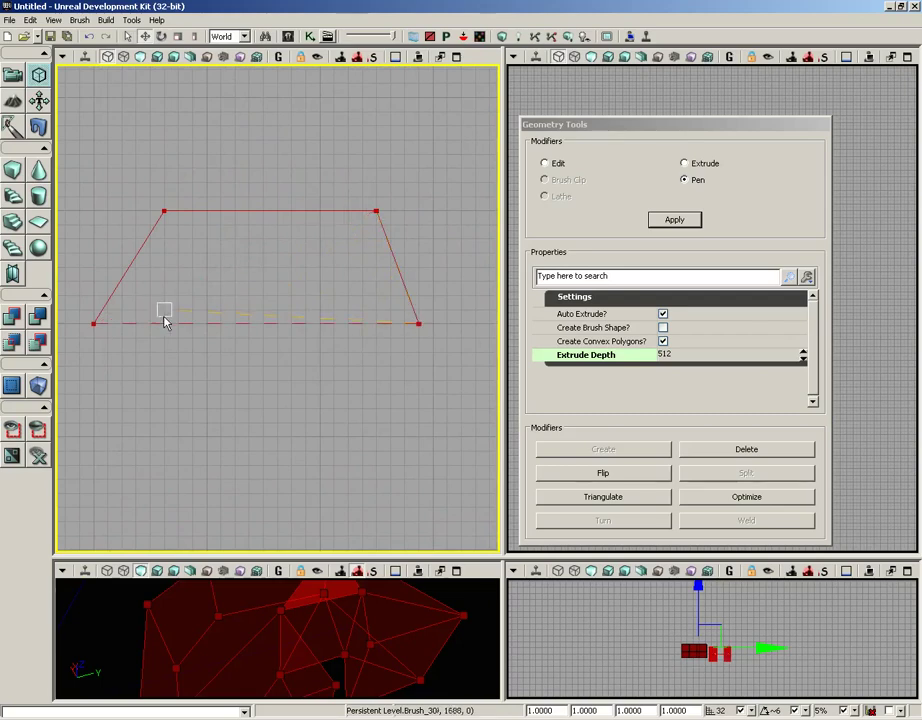
pyautogui.click(94, 323)
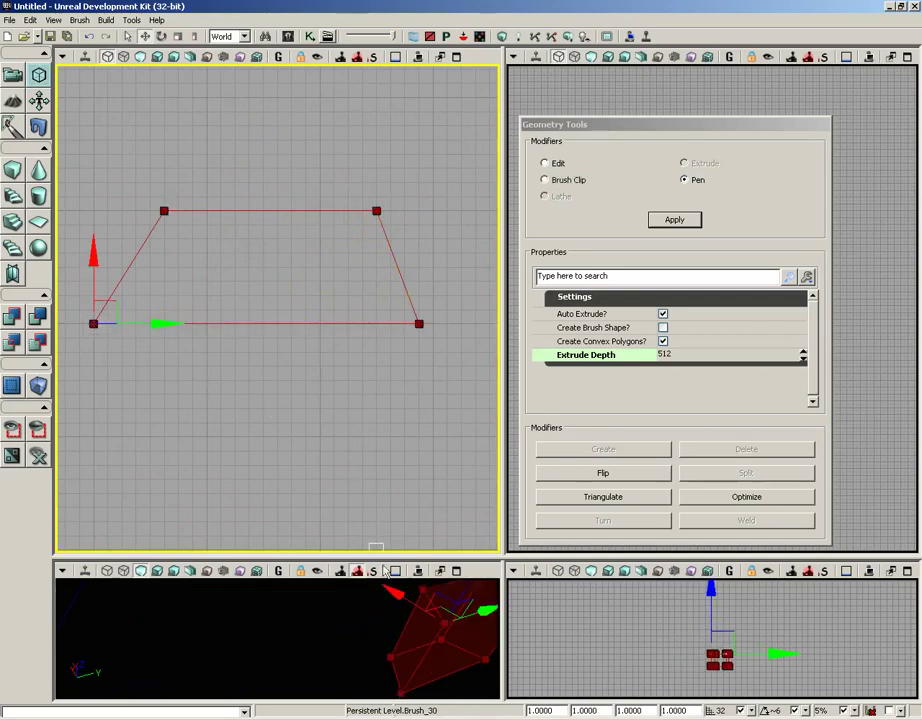
# Enlarge the Perspective view and orbit it to centre the 512-deep trapezoid brush
pyautogui.moveTo(393, 535); pyautogui.dragTo(323, 366)
pyautogui.moveTo(386, 557); pyautogui.dragTo(386, 222)
pyautogui.moveTo(346, 438)
pyautogui.mouseDown()
pyautogui.moveTo(496, 310)
pyautogui.moveTo(372, 617)
pyautogui.moveTo(259, 601)
pyautogui.moveTo(434, 274)
pyautogui.moveTo(214, 248)
pyautogui.mouseUp()
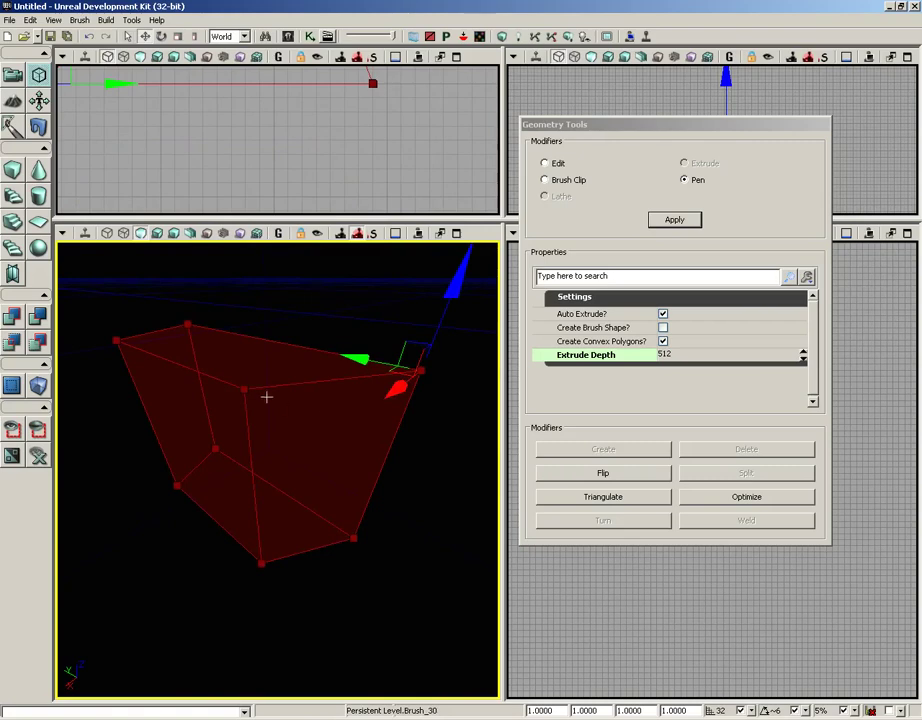